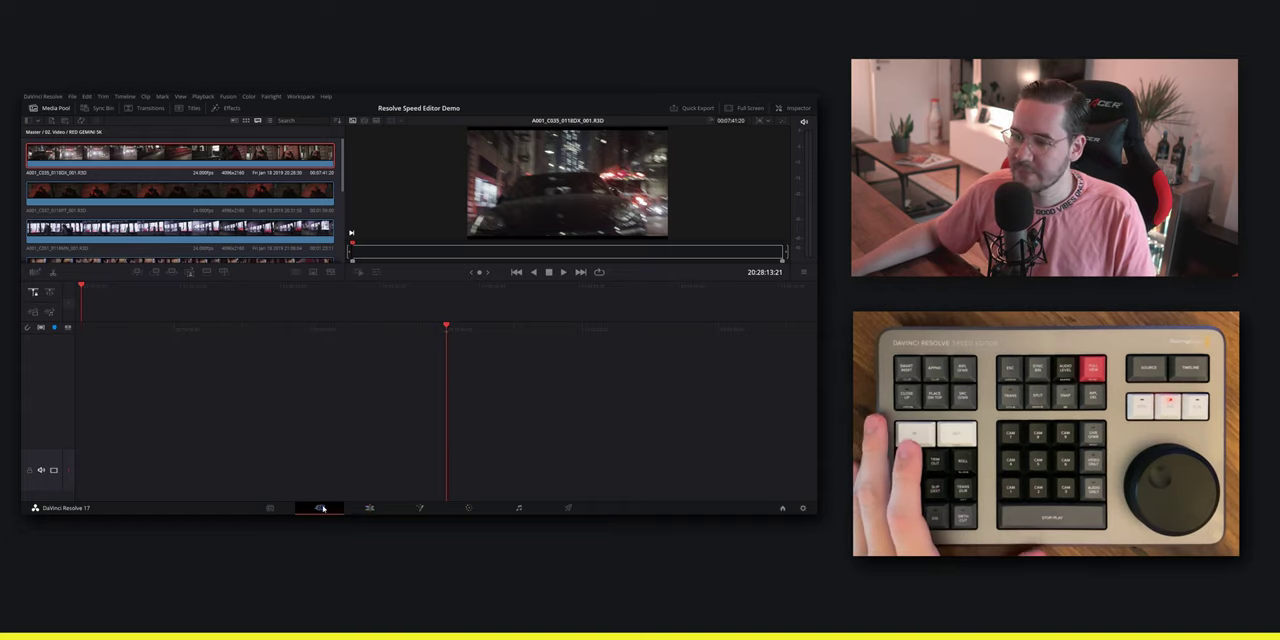
# Scrub through the first and second Media Pool clips, then switch the viewer to Source Tape
pyautogui.click(241, 200)
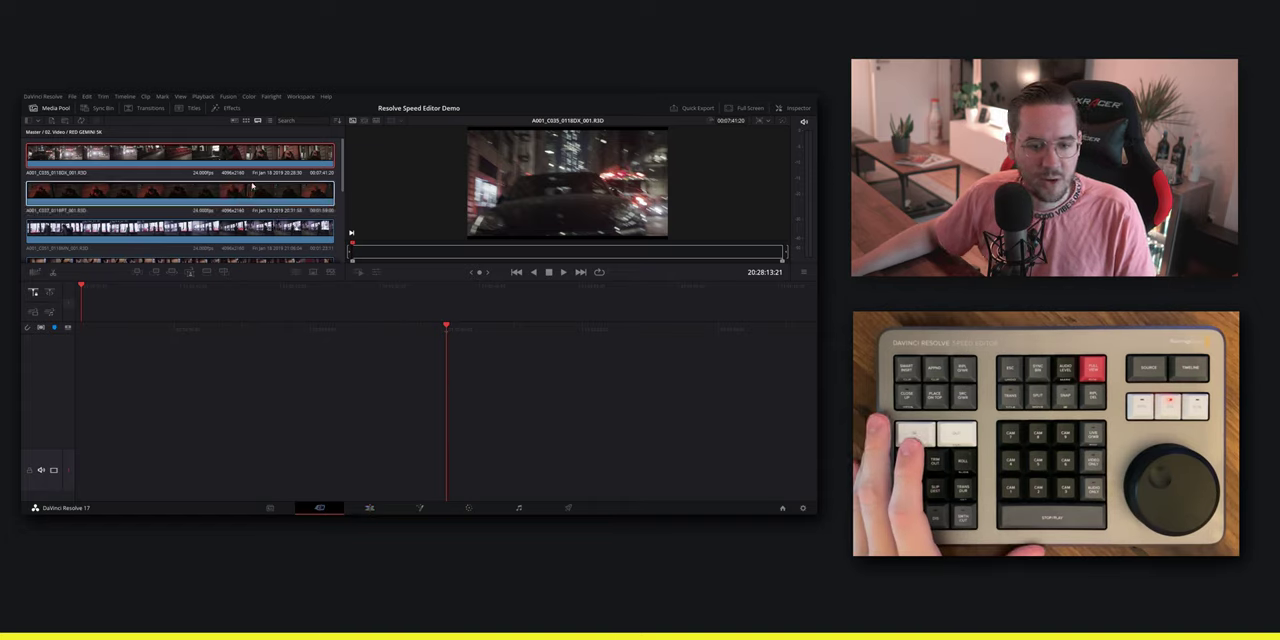
pyautogui.press('Down')
pyautogui.press('Up')
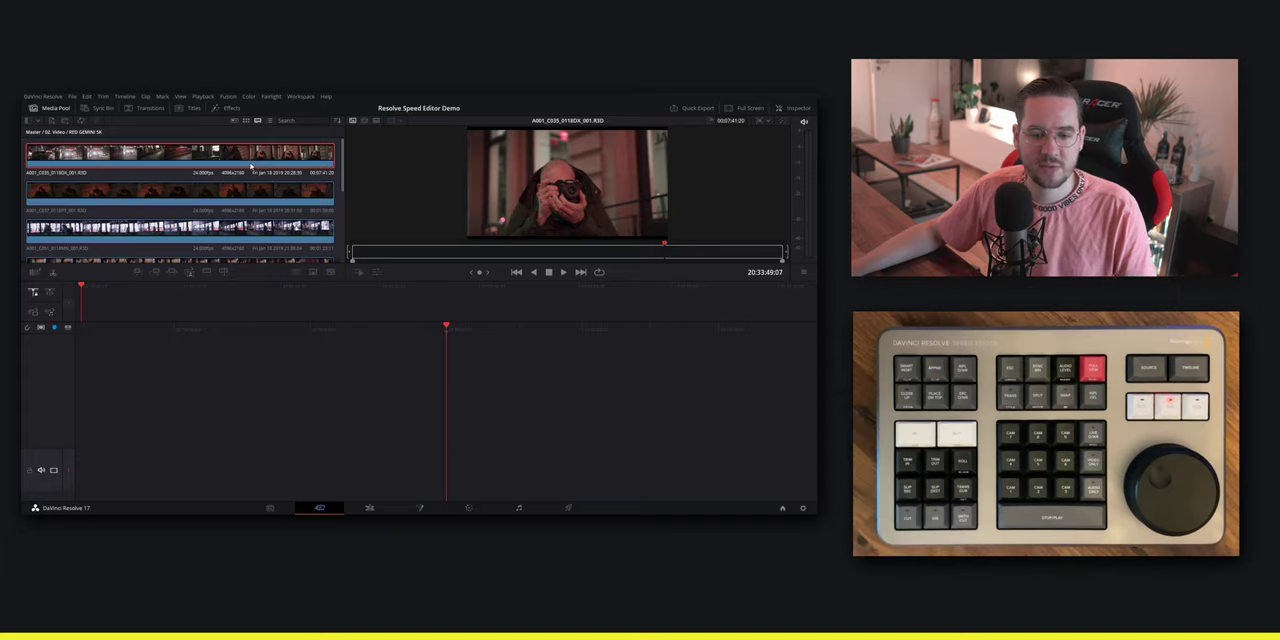
pyautogui.click(30, 153)
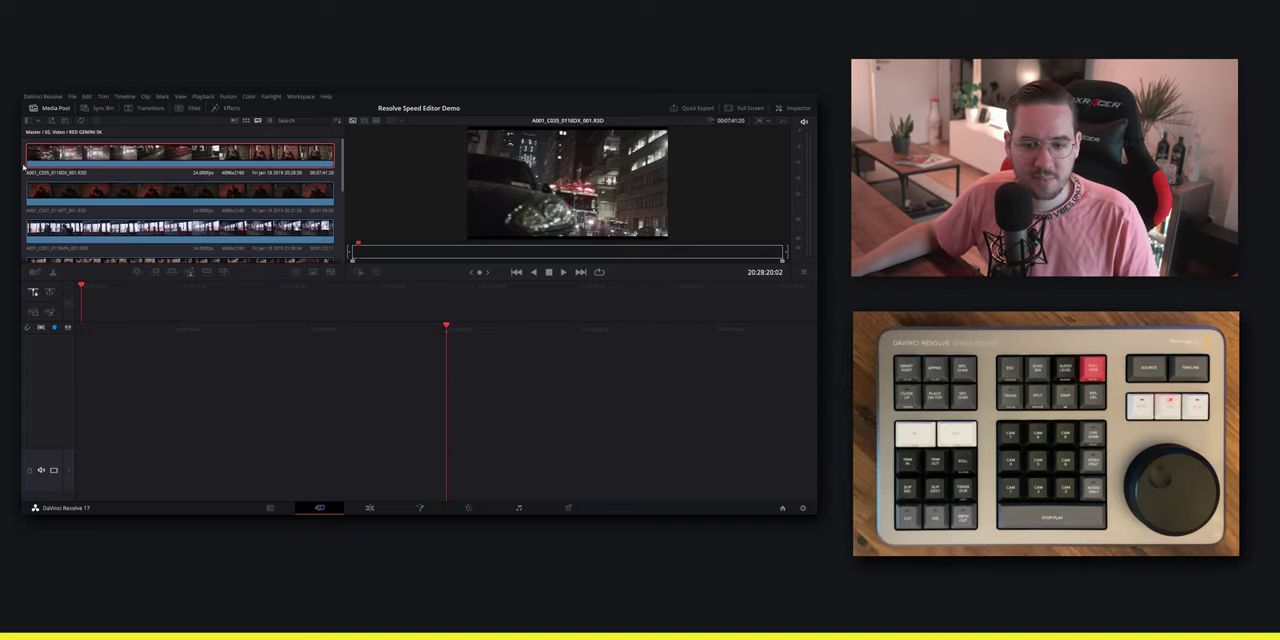
pyautogui.moveTo(30, 155); pyautogui.dragTo(44, 158)
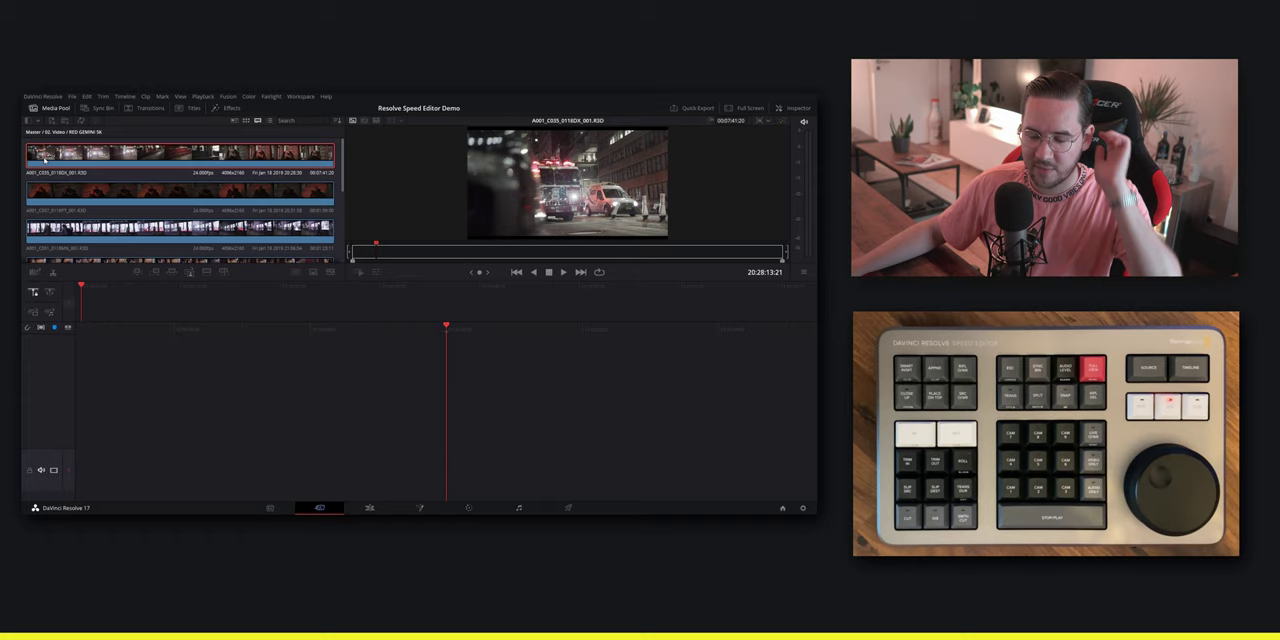
pyautogui.click(30, 190)
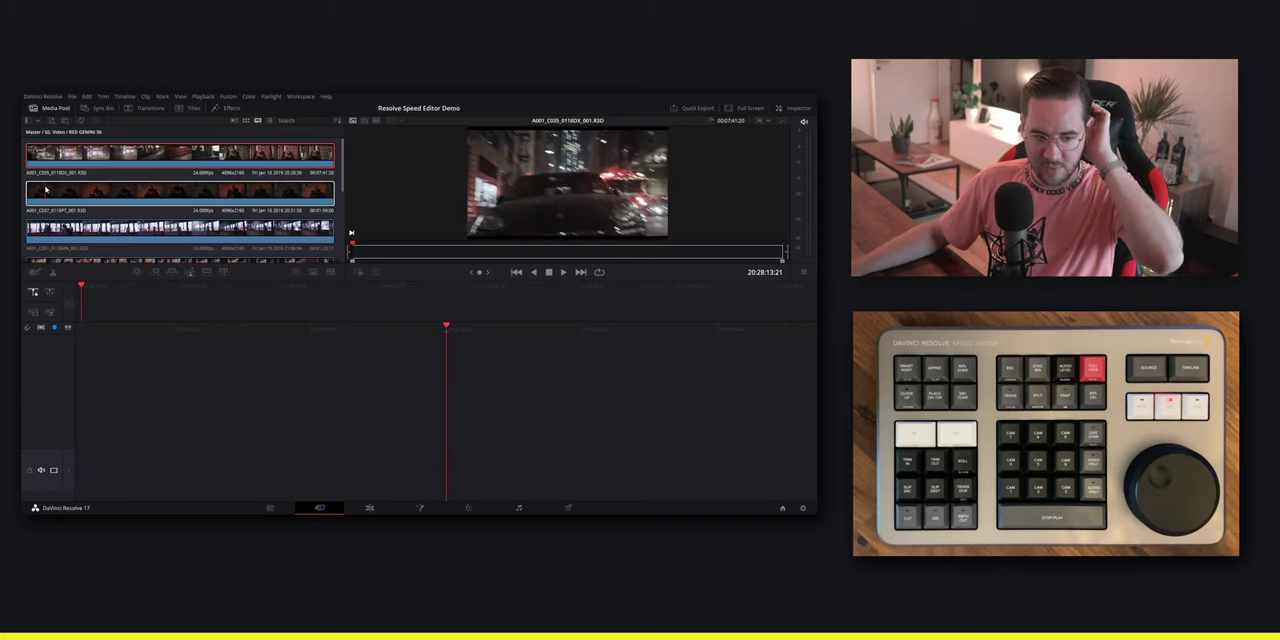
pyautogui.click(45, 155)
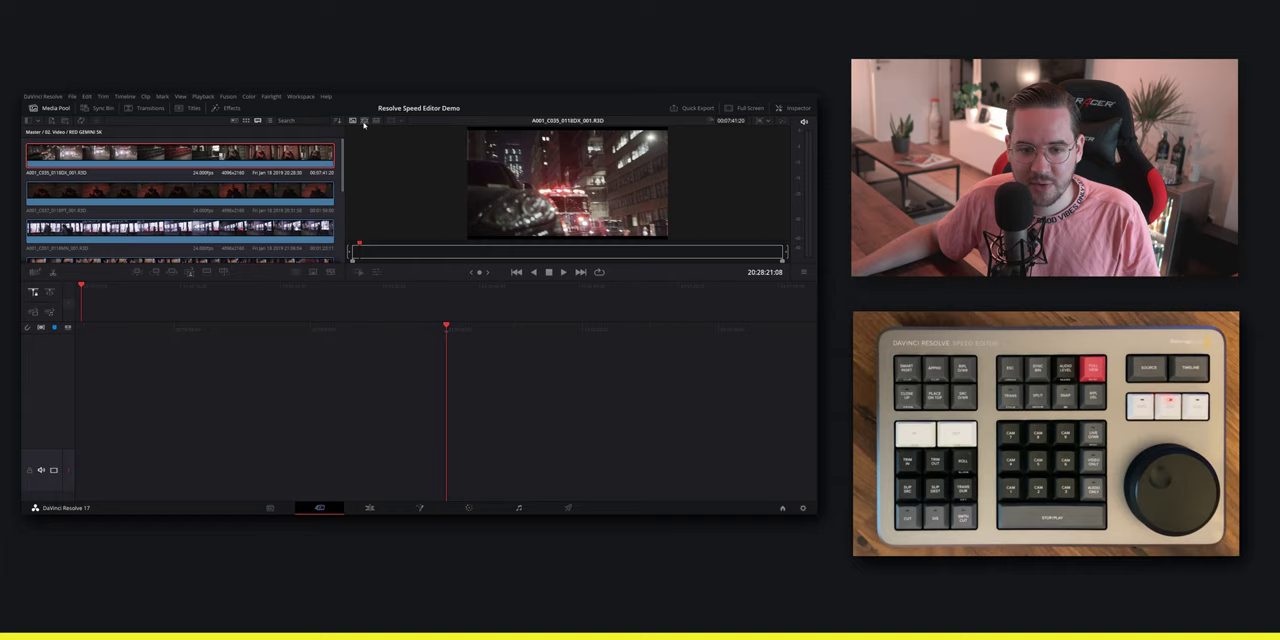
pyautogui.click(365, 123)
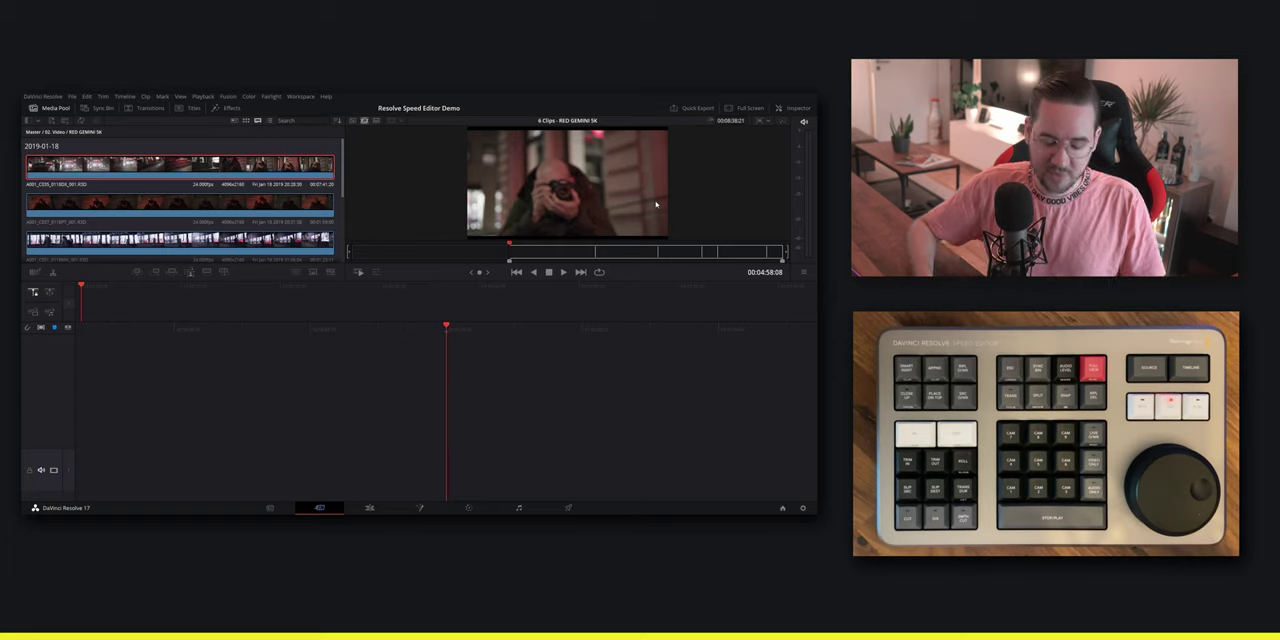
# Preview the source tape and add the person-with-camera shot to the timeline
pyautogui.press('space')
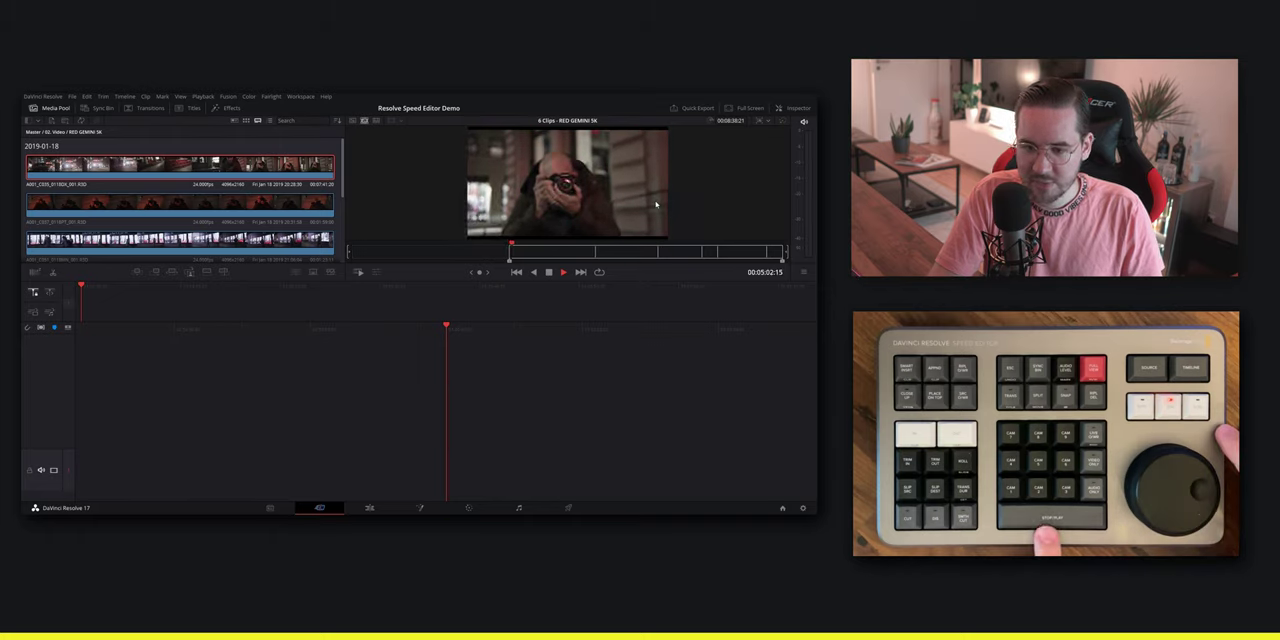
pyautogui.press('space')
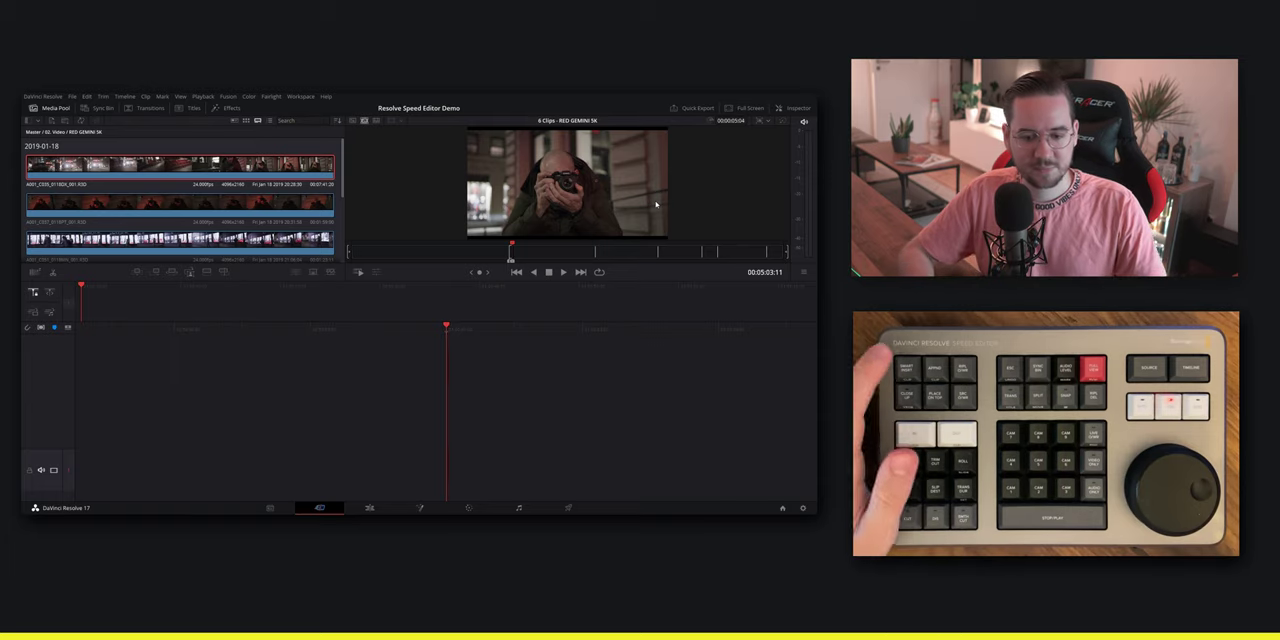
pyautogui.press('F9')
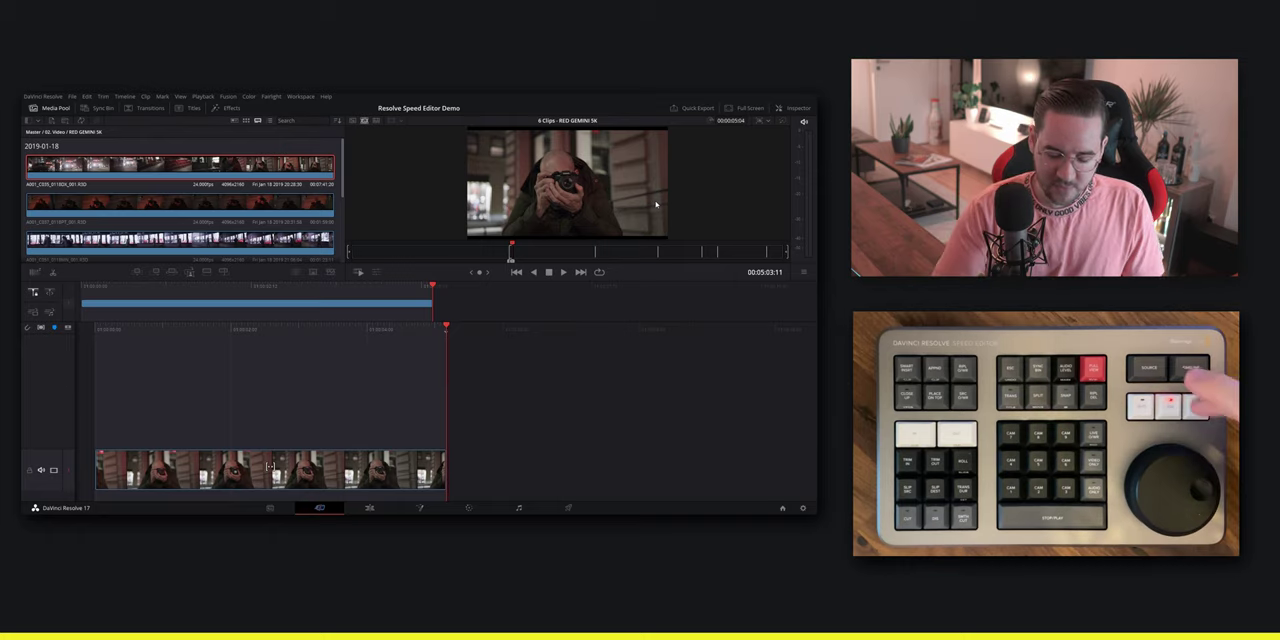
pyautogui.scroll(-5, 566, 185)
pyautogui.scroll(-5, 566, 185)
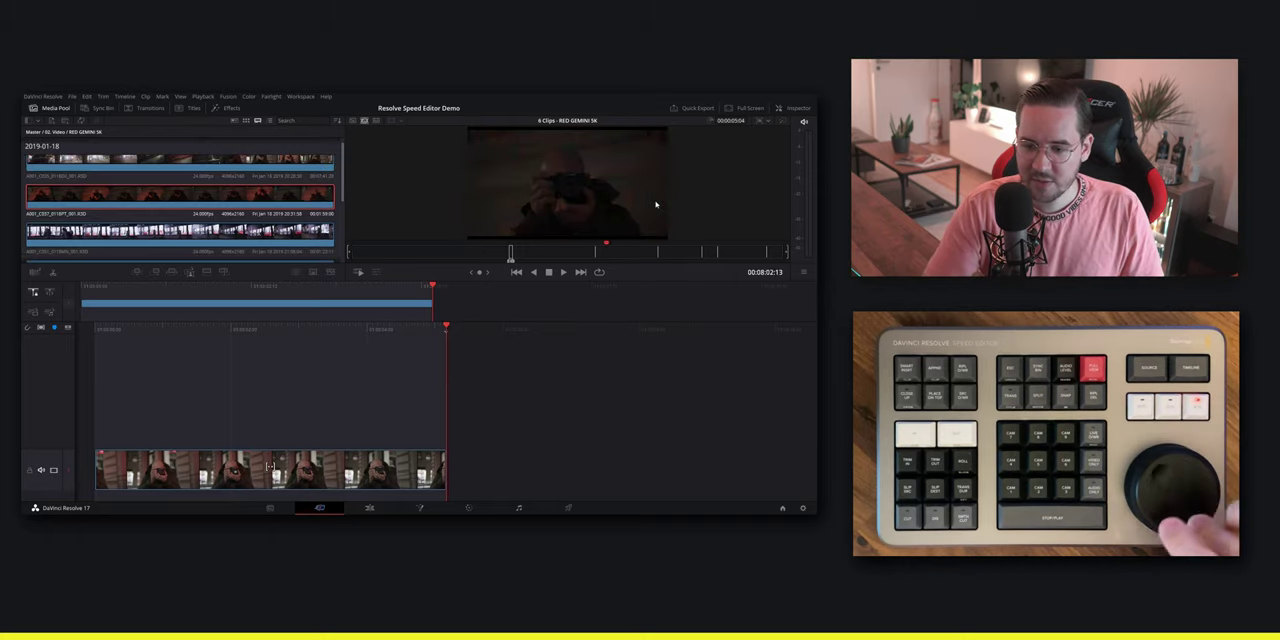
pyautogui.scroll(-5, 566, 185)
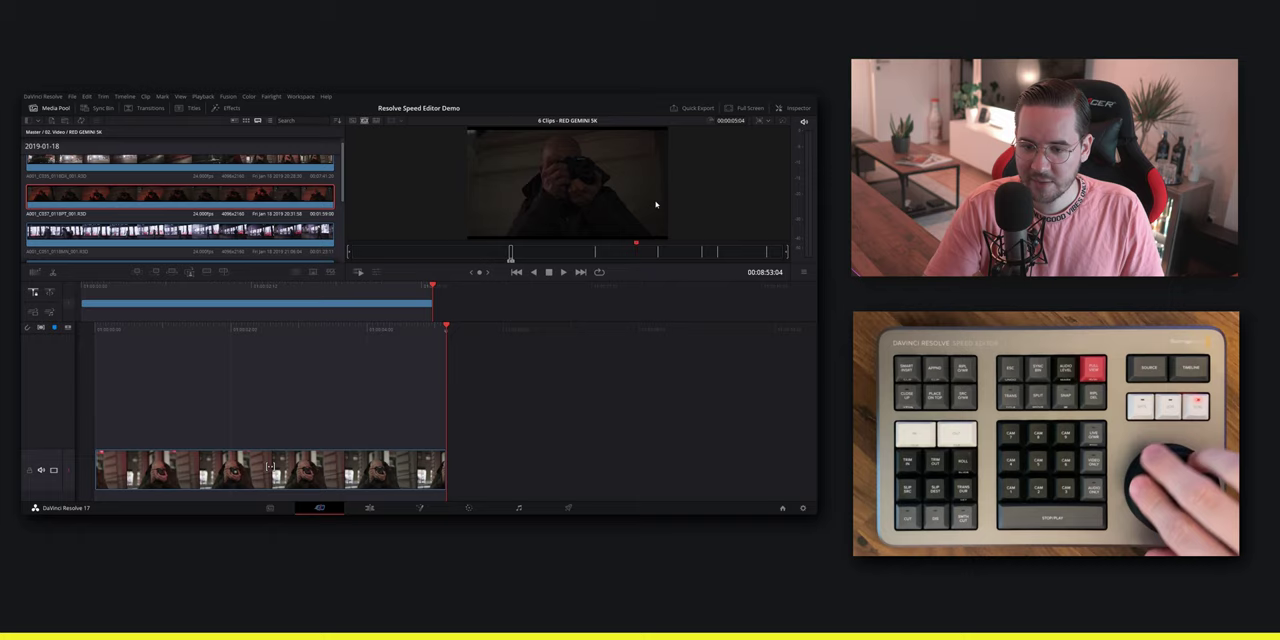
pyautogui.scroll(5, 566, 185)
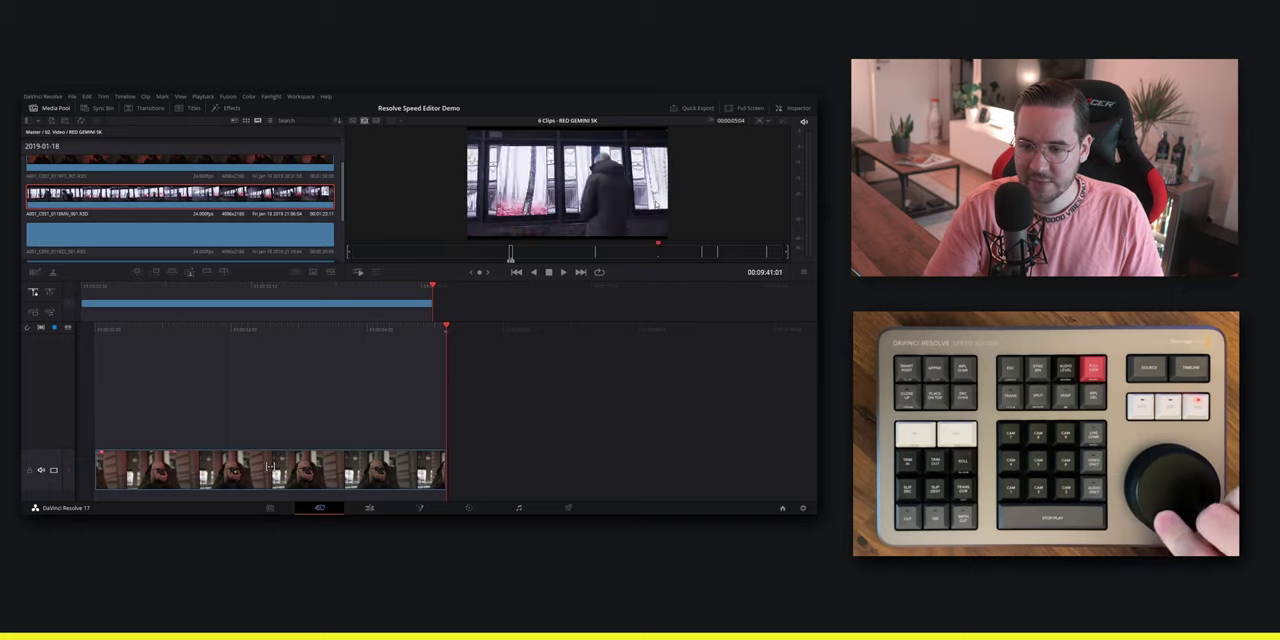
pyautogui.scroll(5, 566, 185)
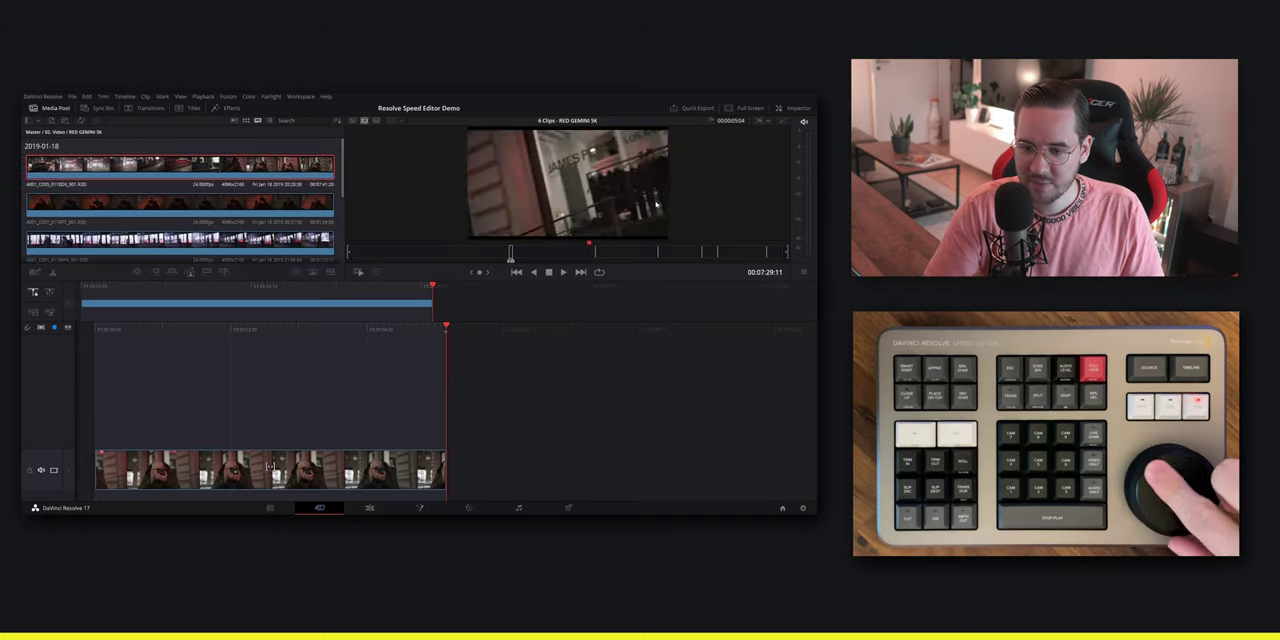
pyautogui.scroll(-2, 566, 185)
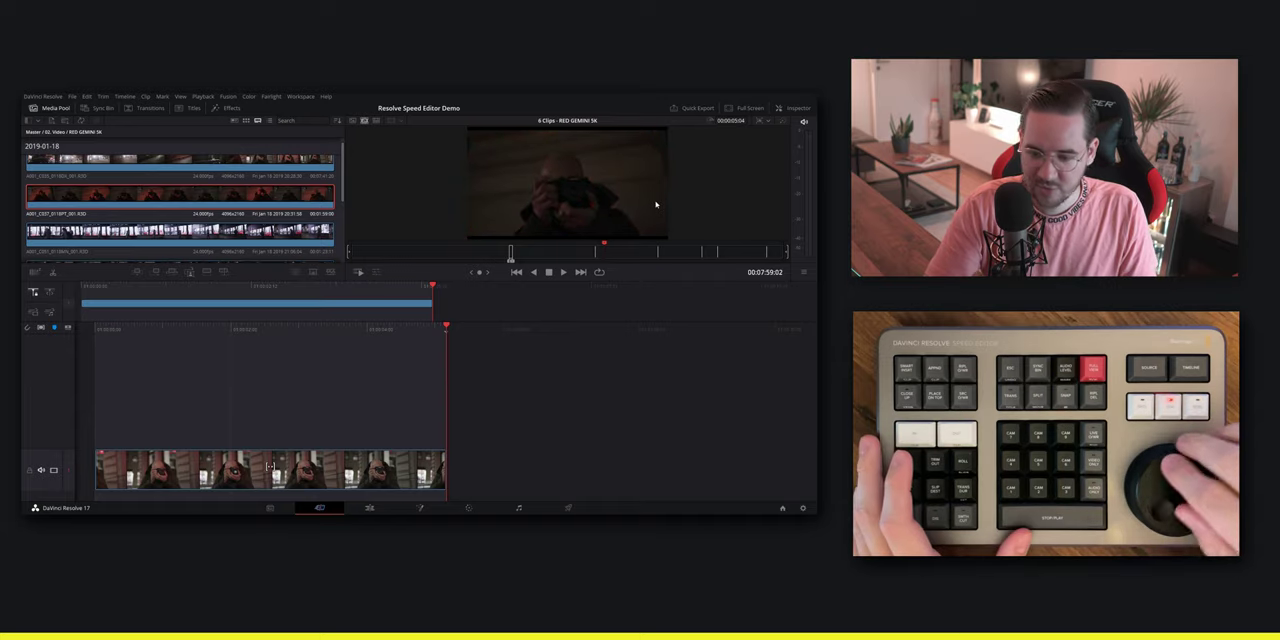
pyautogui.scroll(3, 566, 185)
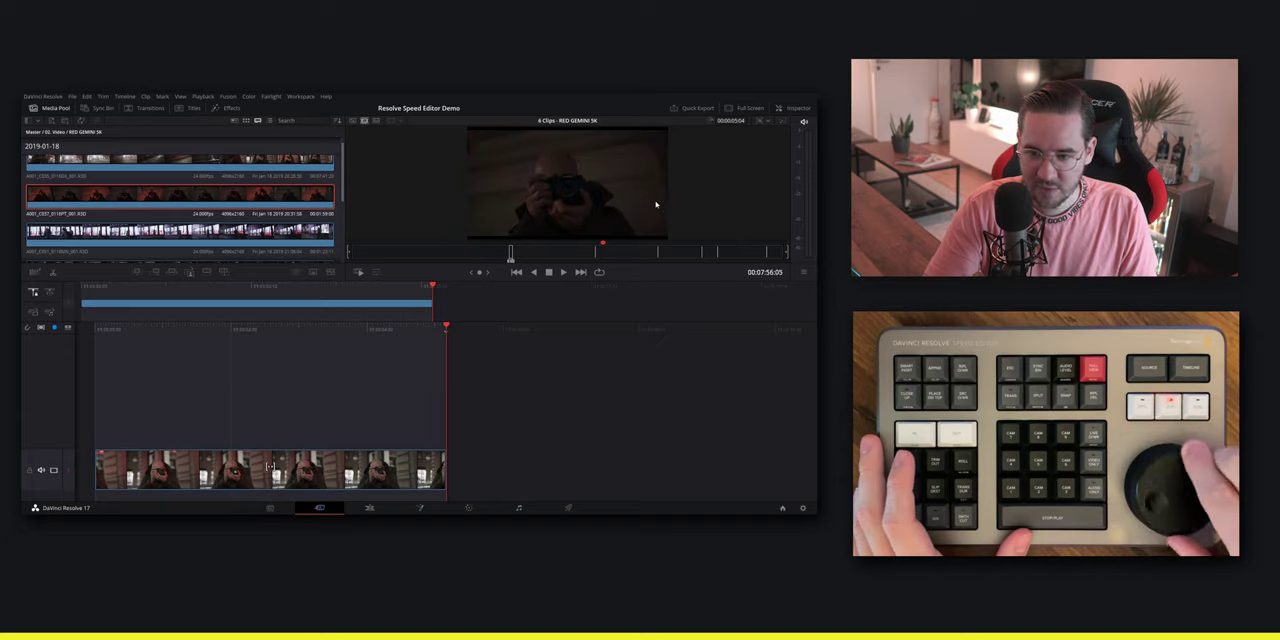
pyautogui.press('space')
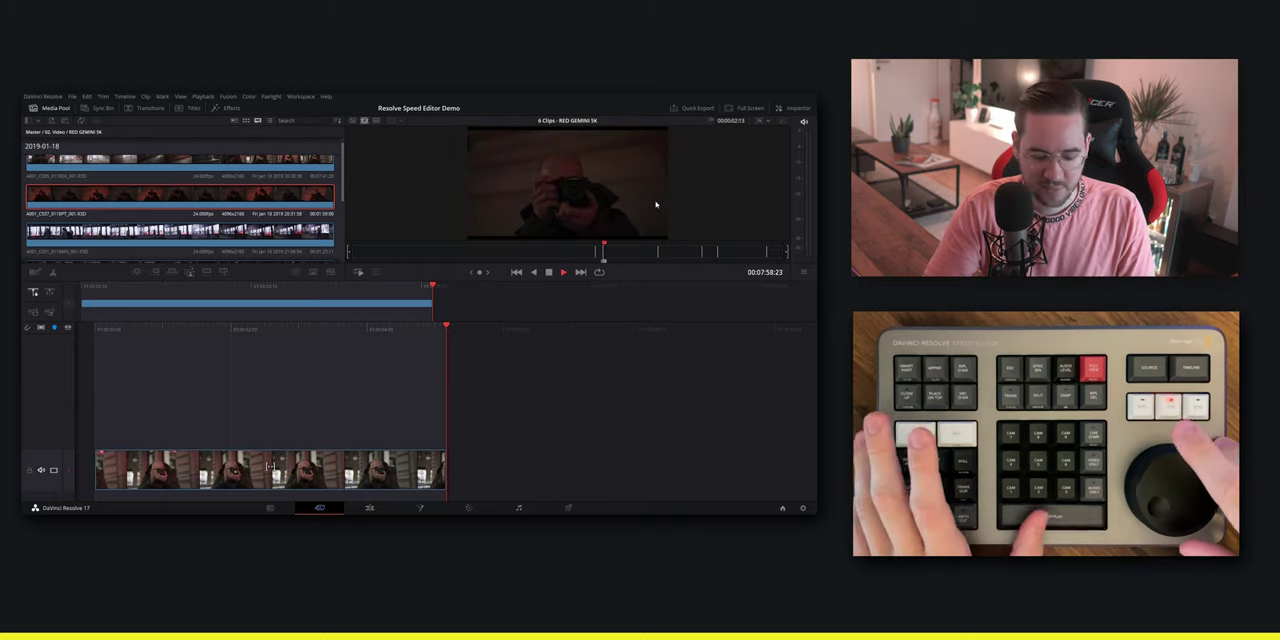
# Review the source tape and append the arms-up shot to the timeline end
pyautogui.hotkey('shift', 'F12')
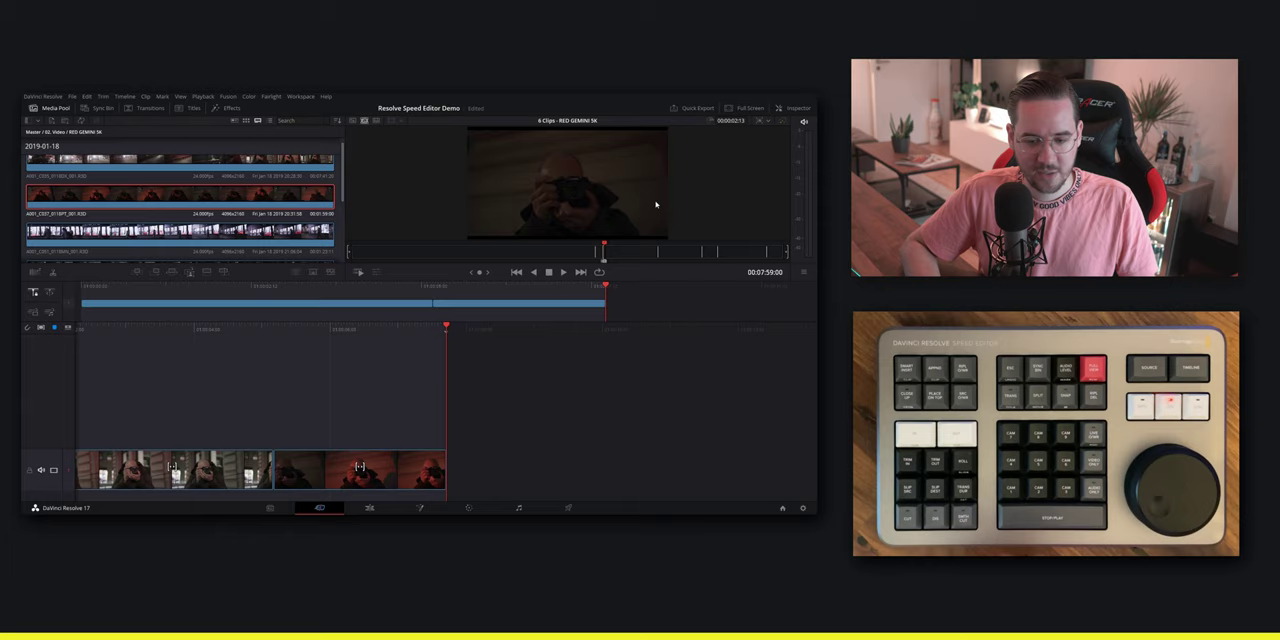
pyautogui.scroll(-10, 566, 185)
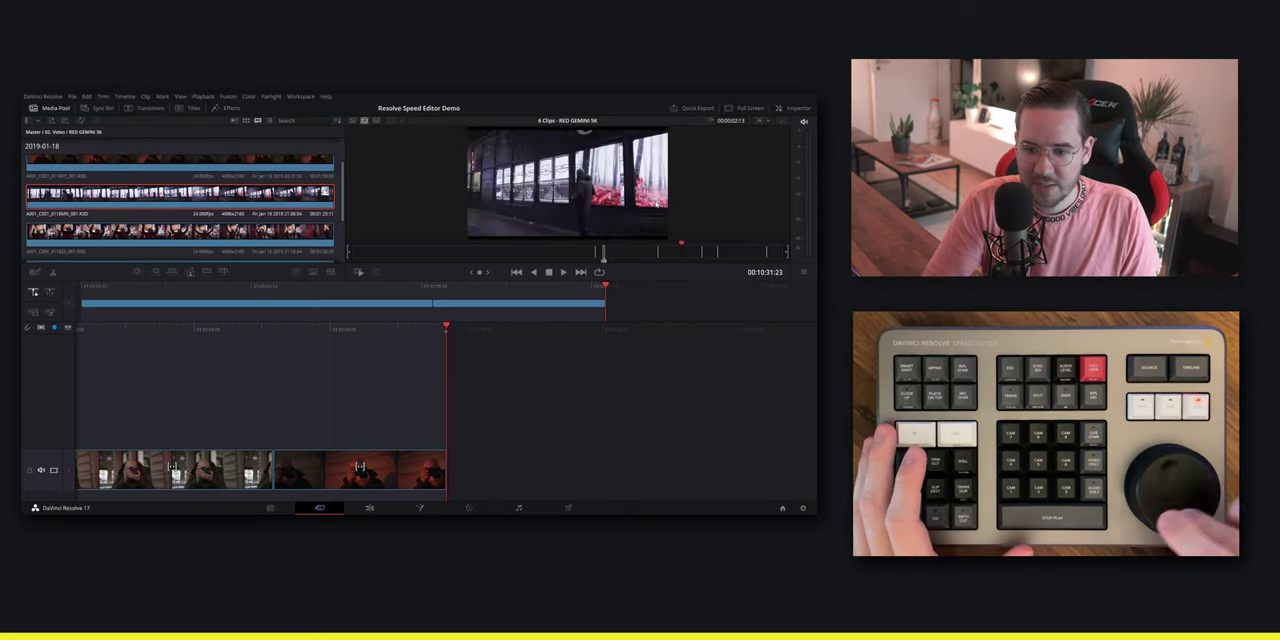
pyautogui.scroll(5, 566, 185)
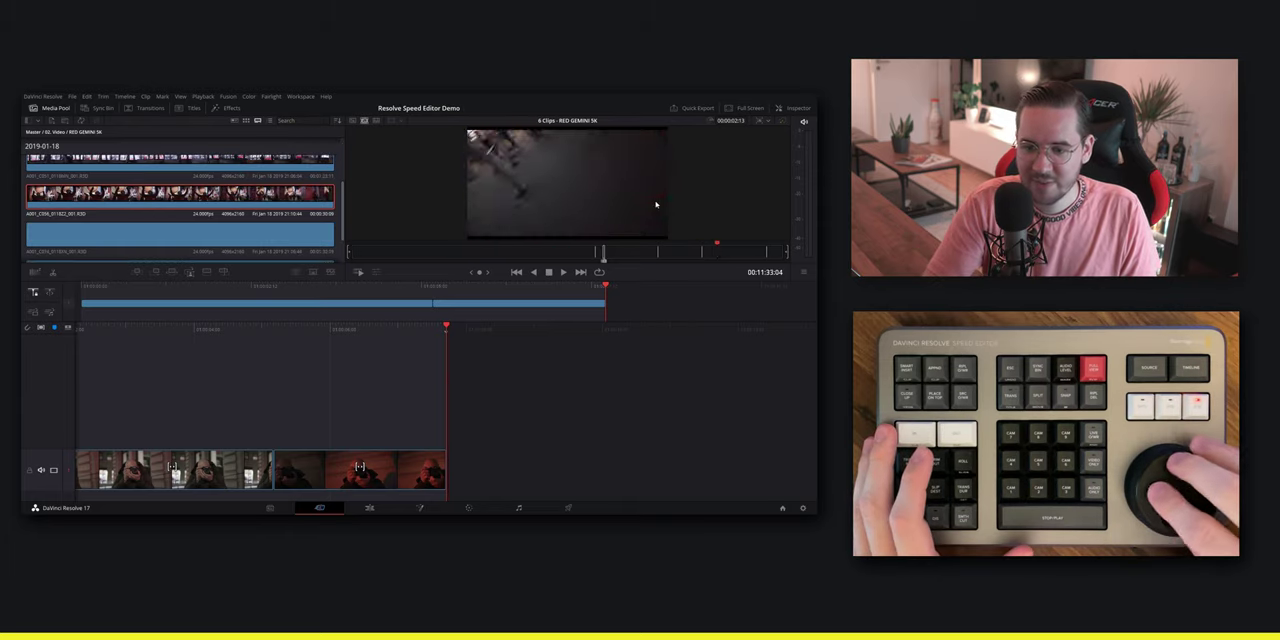
pyautogui.scroll(5, 566, 185)
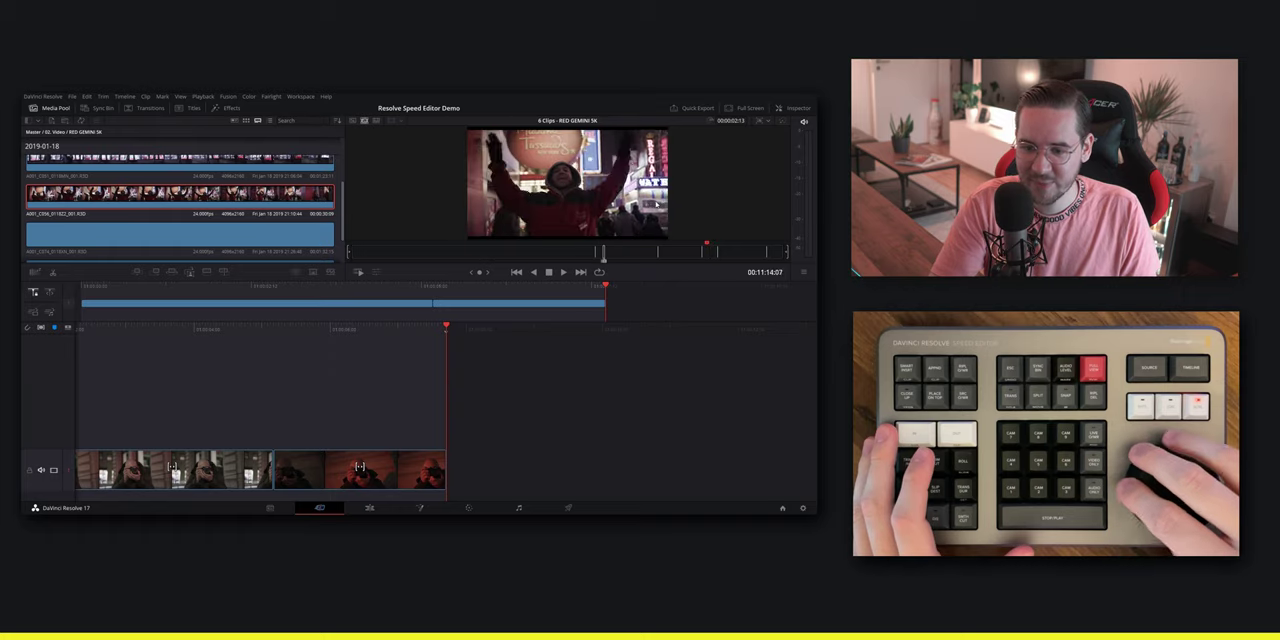
pyautogui.scroll(-2, 566, 185)
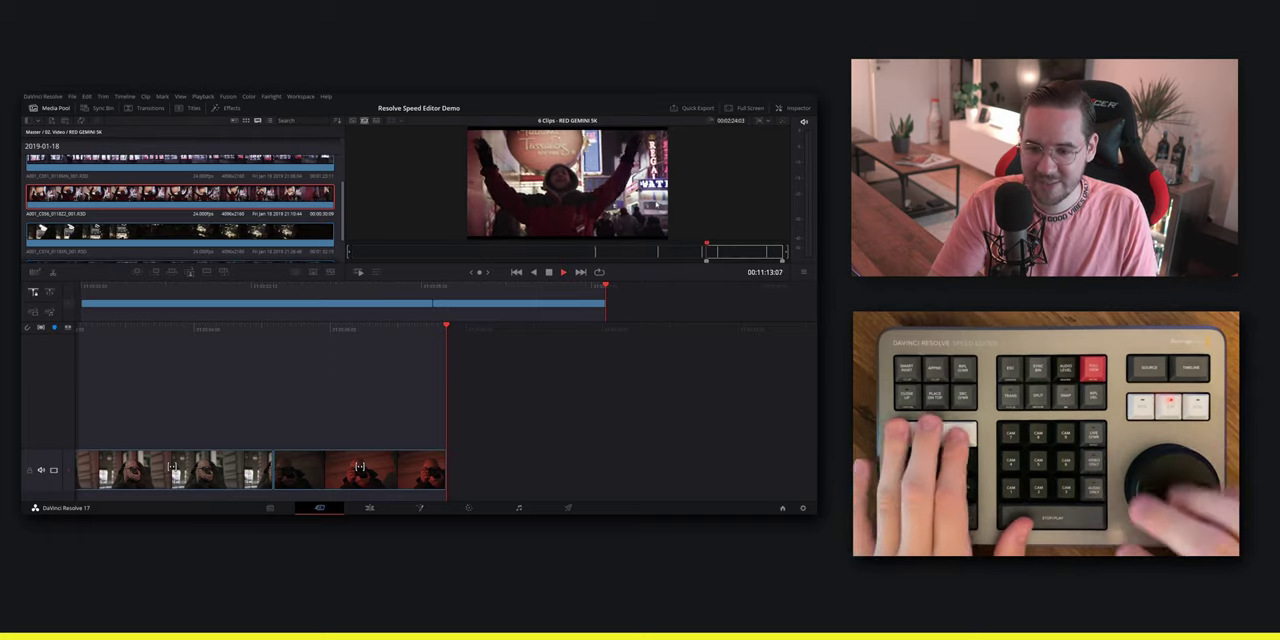
pyautogui.press('space')
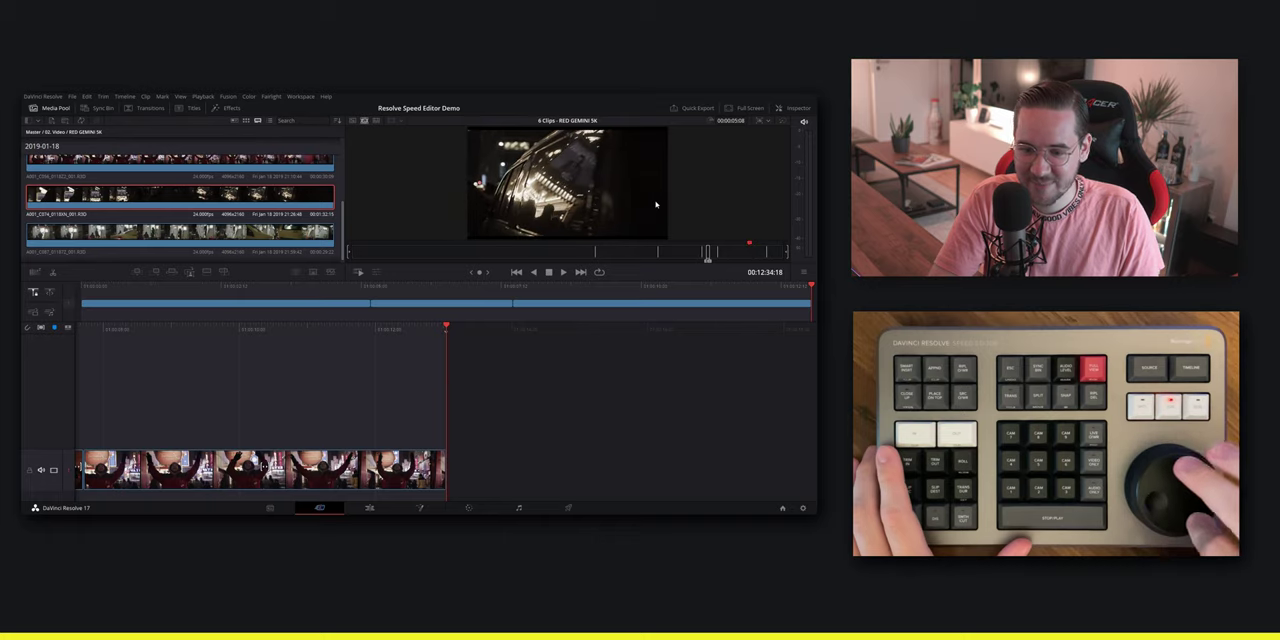
pyautogui.press('space')
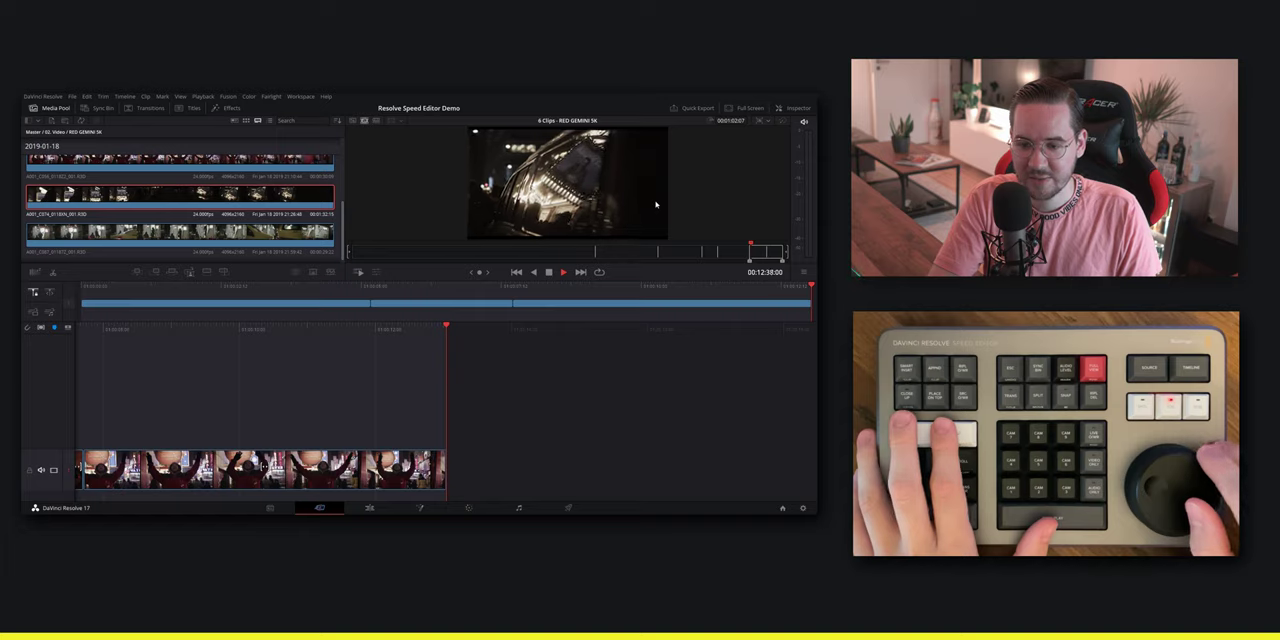
pyautogui.press('space')
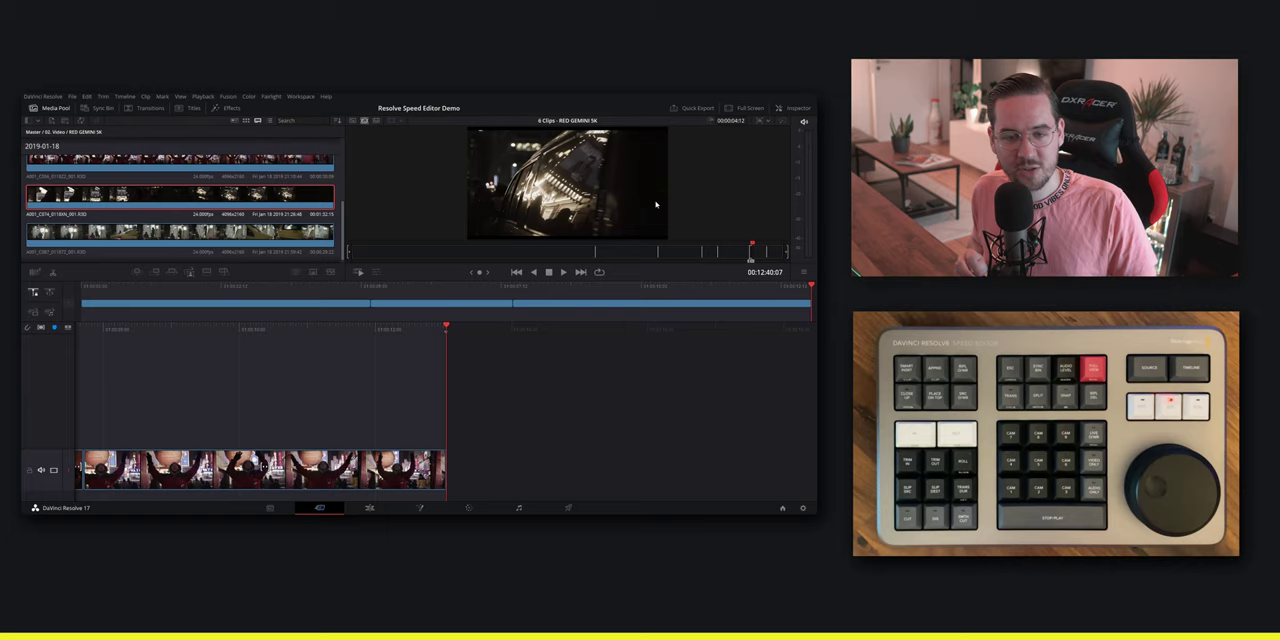
pyautogui.hotkey('shift', 'F12')
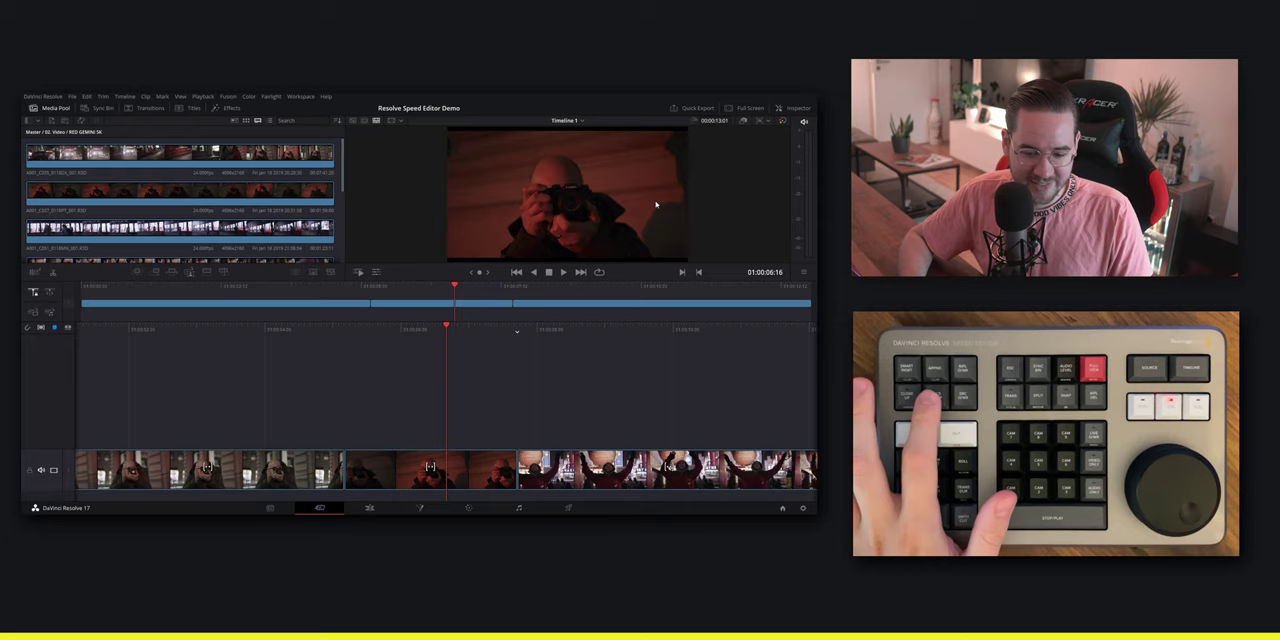
# Preview the end of the timeline and start trimming its edit point
pyautogui.press('End')
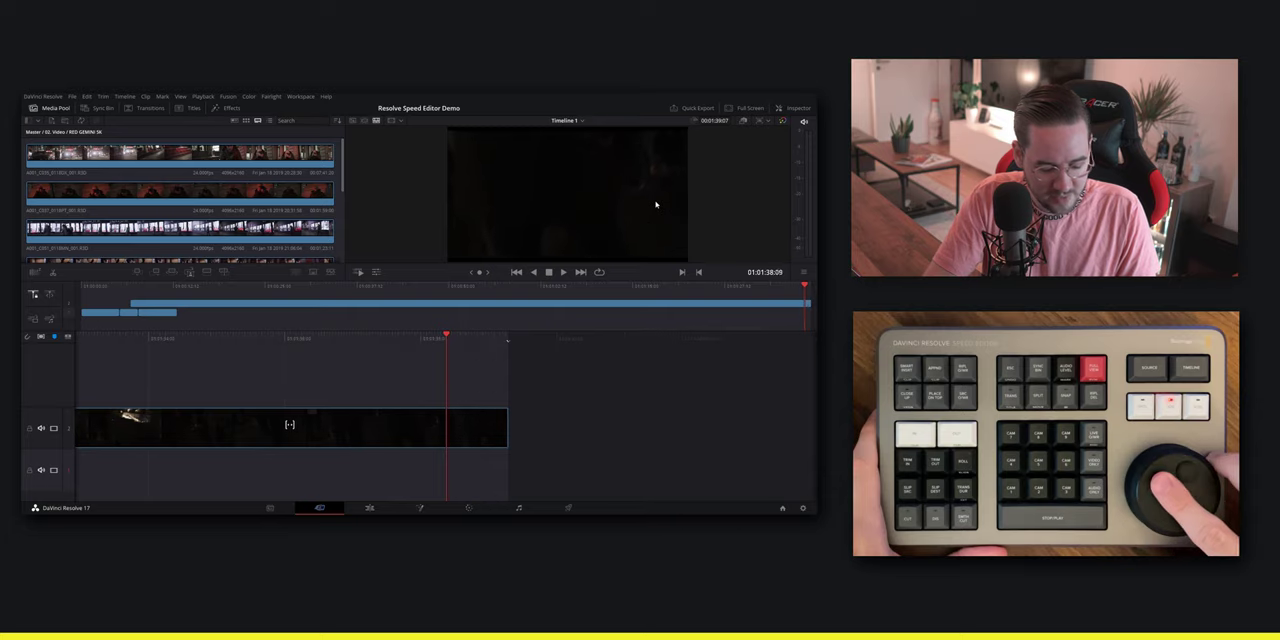
pyautogui.scroll(3, 446, 425)
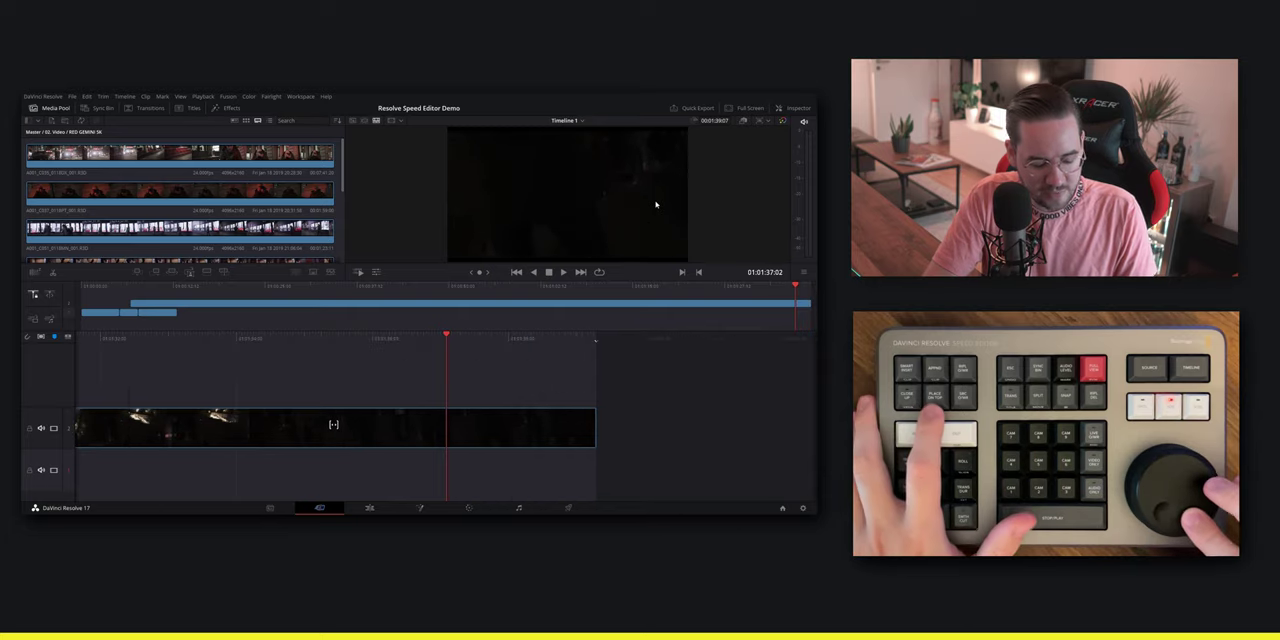
pyautogui.scroll(5, 446, 425)
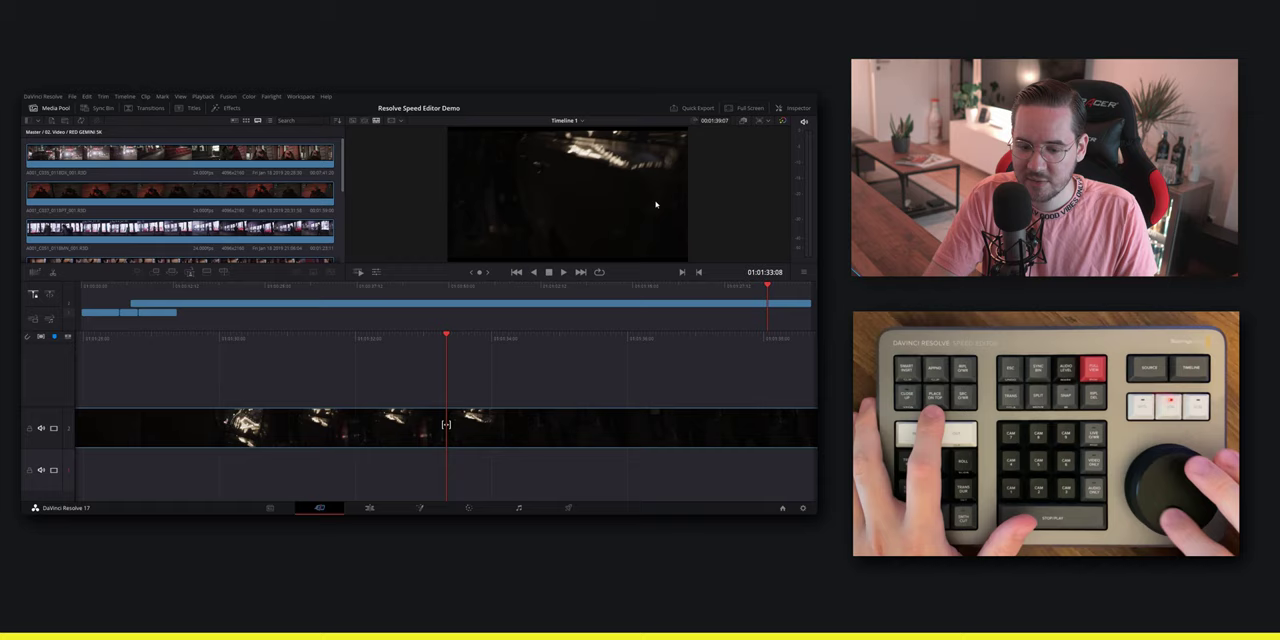
pyautogui.scroll(5, 446, 425)
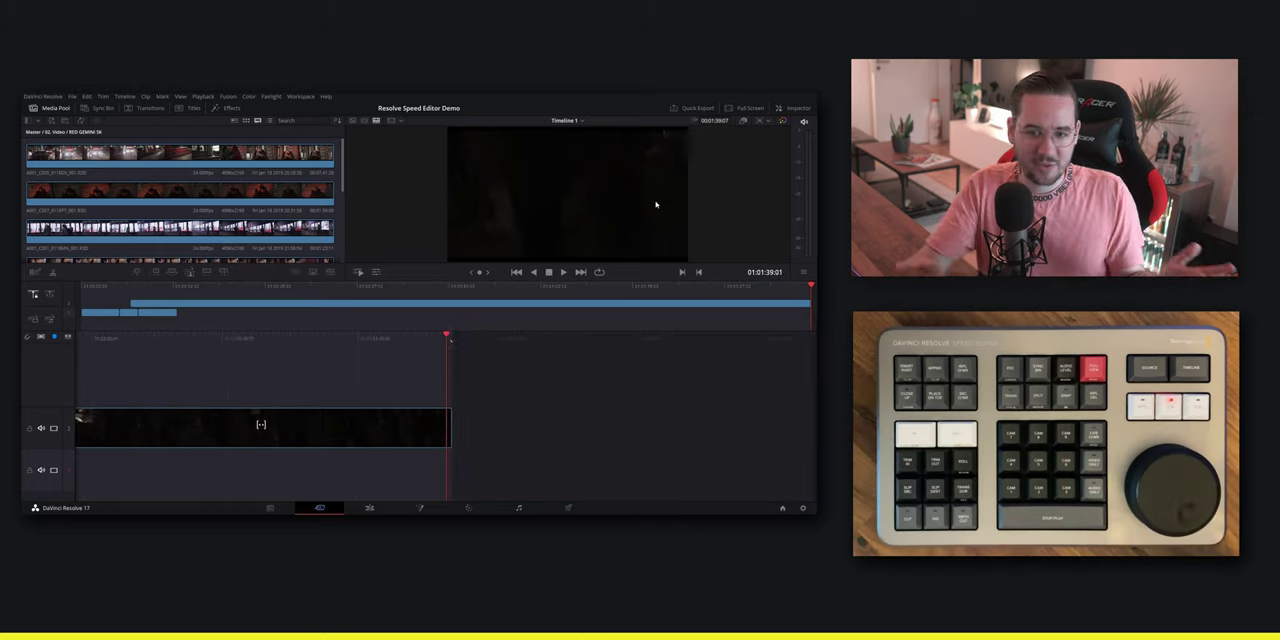
pyautogui.press('space')
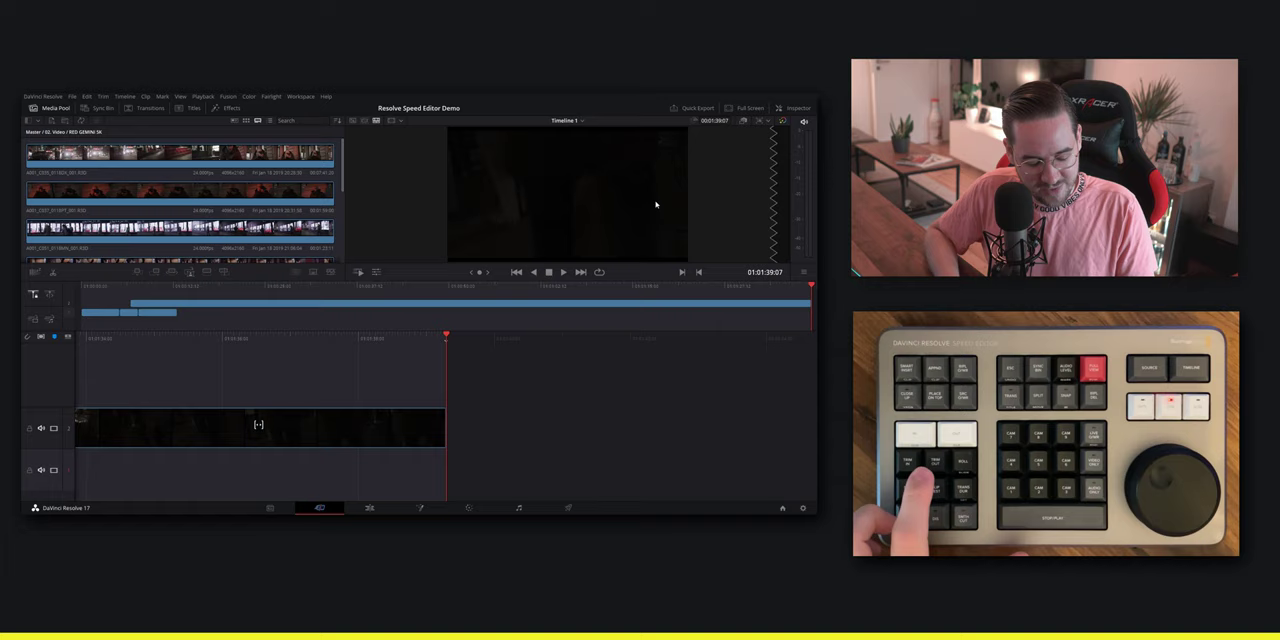
pyautogui.press('t')
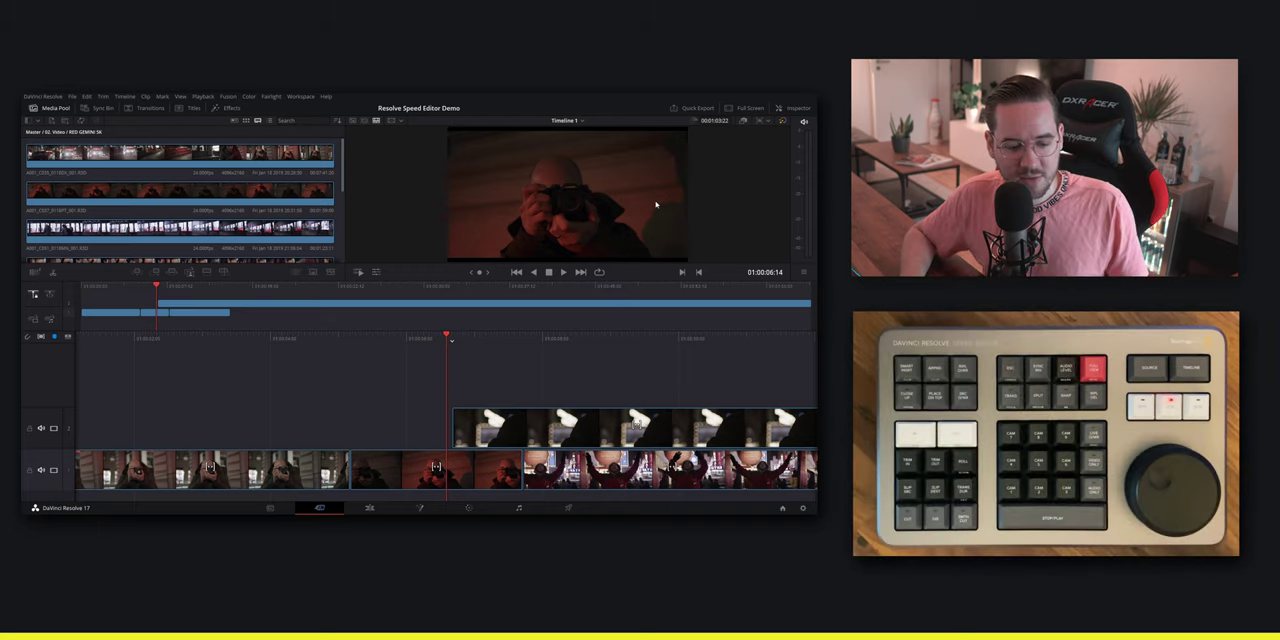
# Bring up the side-by-side trim view for the lights clip
pyautogui.press('t')
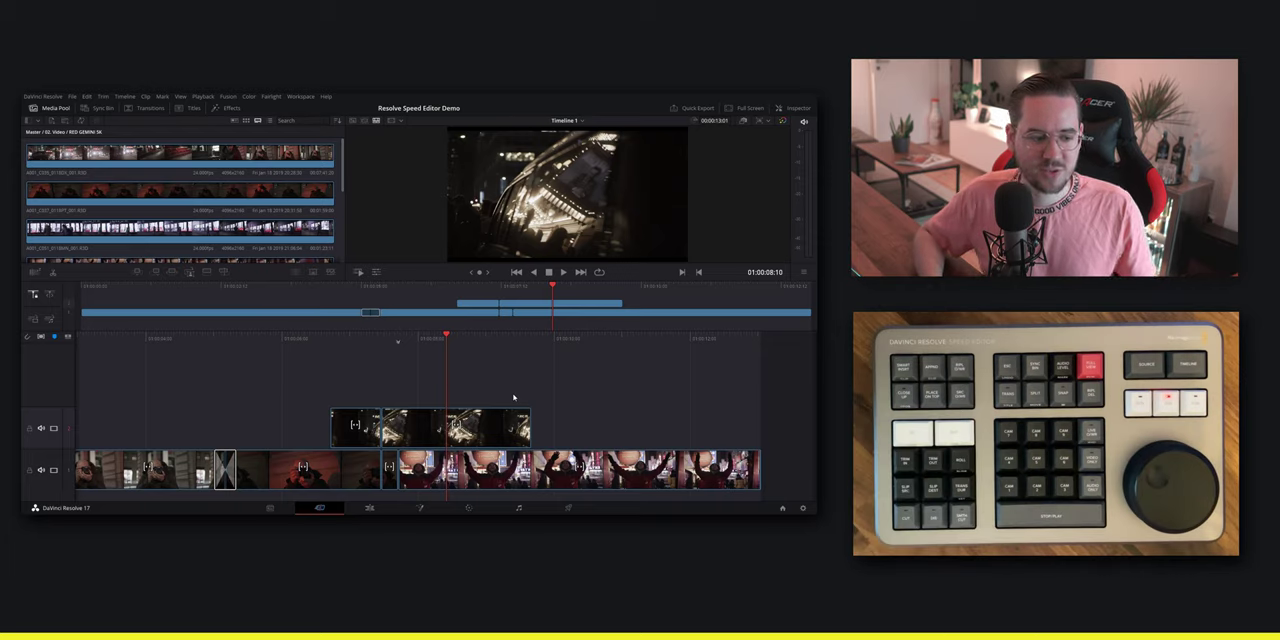
# Ripple-delete the arms-up clips from Video 1
pyautogui.hotkey('shift', 'Delete')
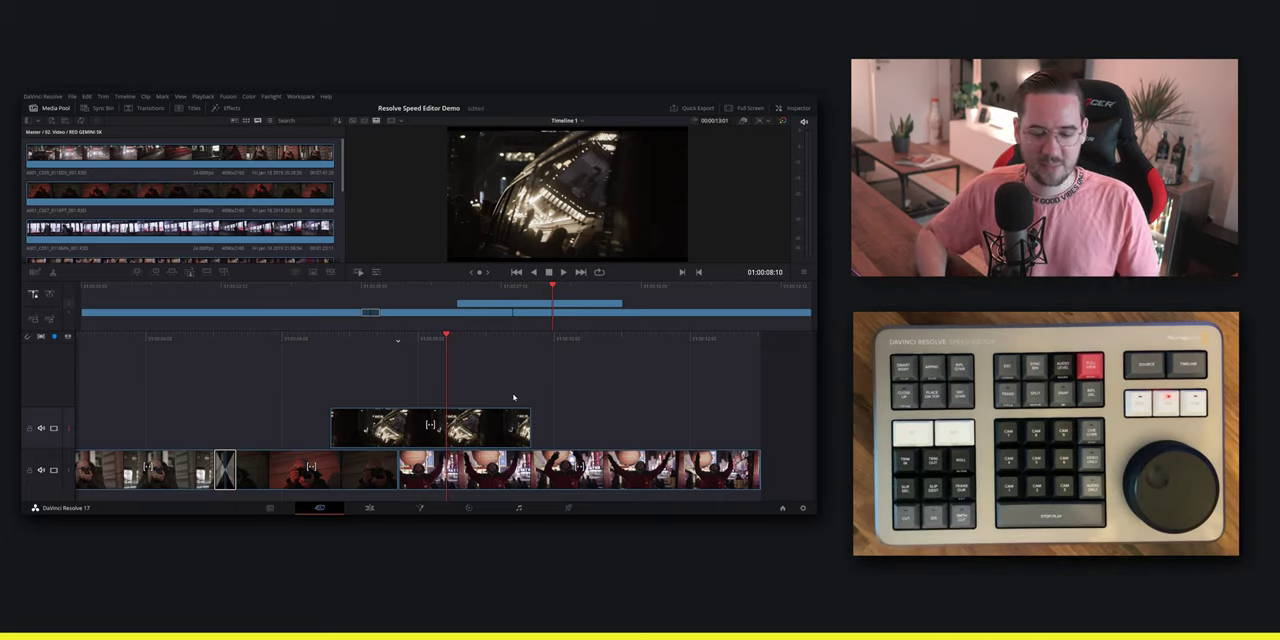